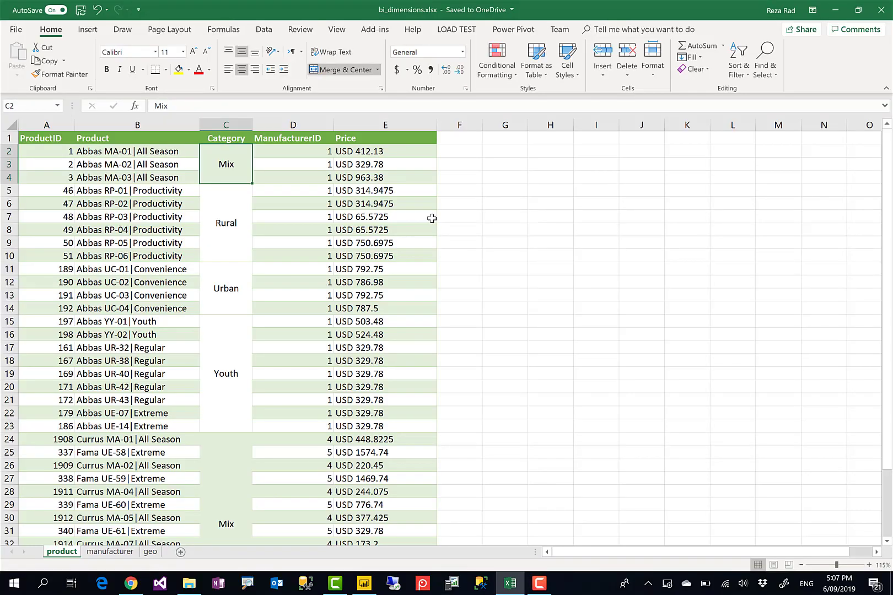
# Step: Check the ProductID, Product, ManufacturerID and Price values in the product sheet
pyautogui.click(432, 218)
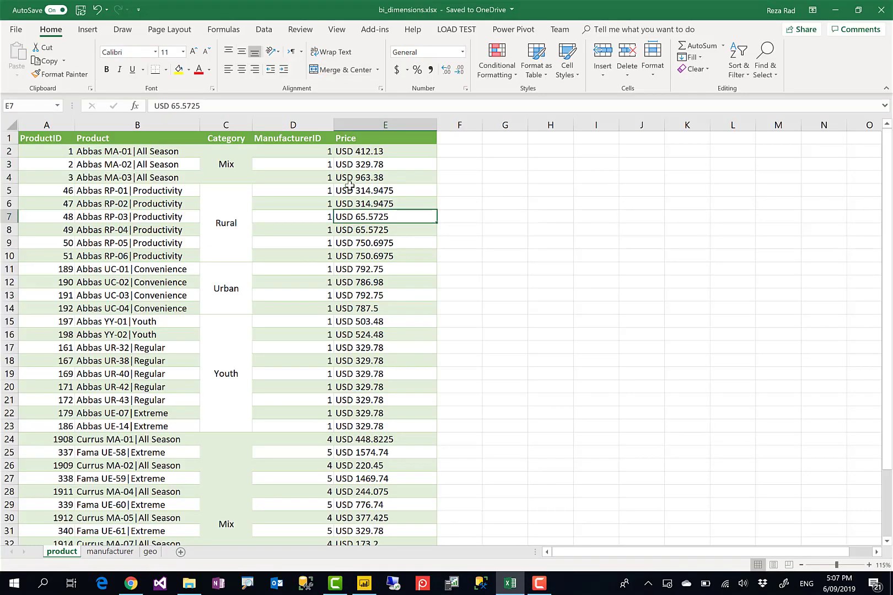
pyautogui.click(315, 161)
pyautogui.click(61, 143)
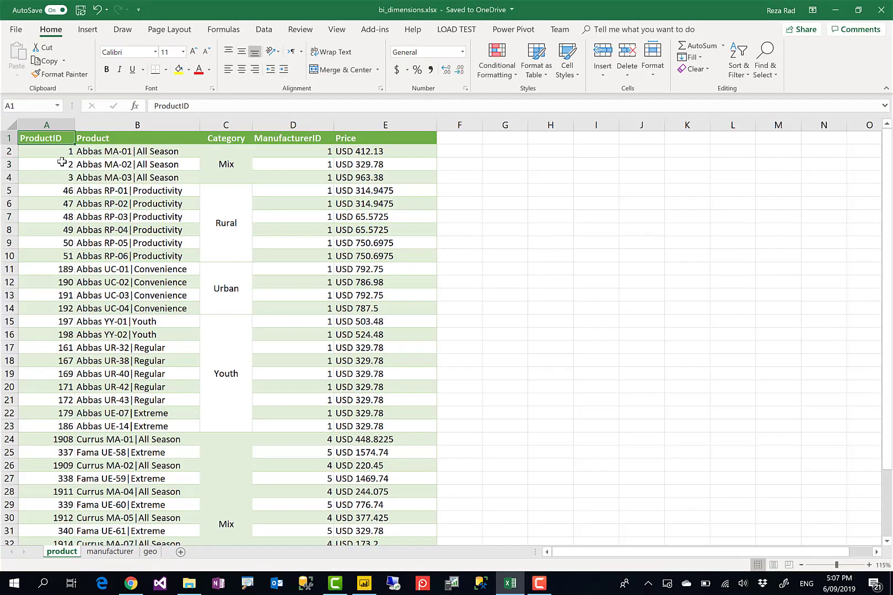
pyautogui.scroll(3, 63, 165)
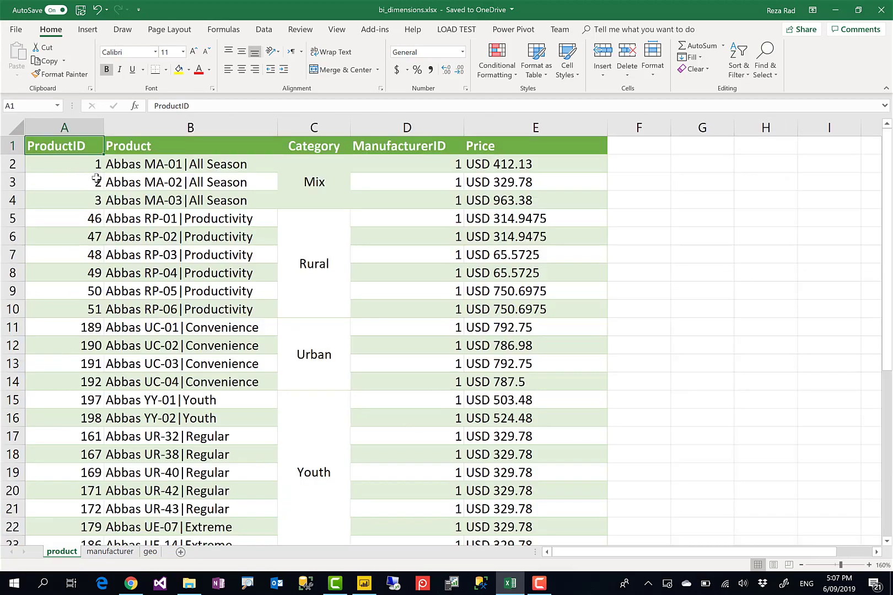
pyautogui.click(68, 162)
pyautogui.click(131, 163)
pyautogui.click(137, 150)
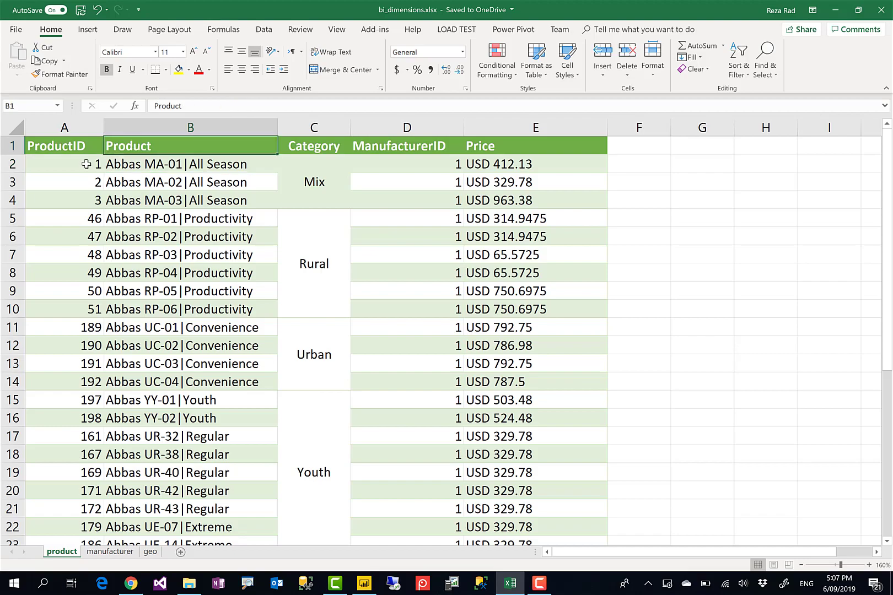
pyautogui.press('Left')
pyautogui.click(226, 168)
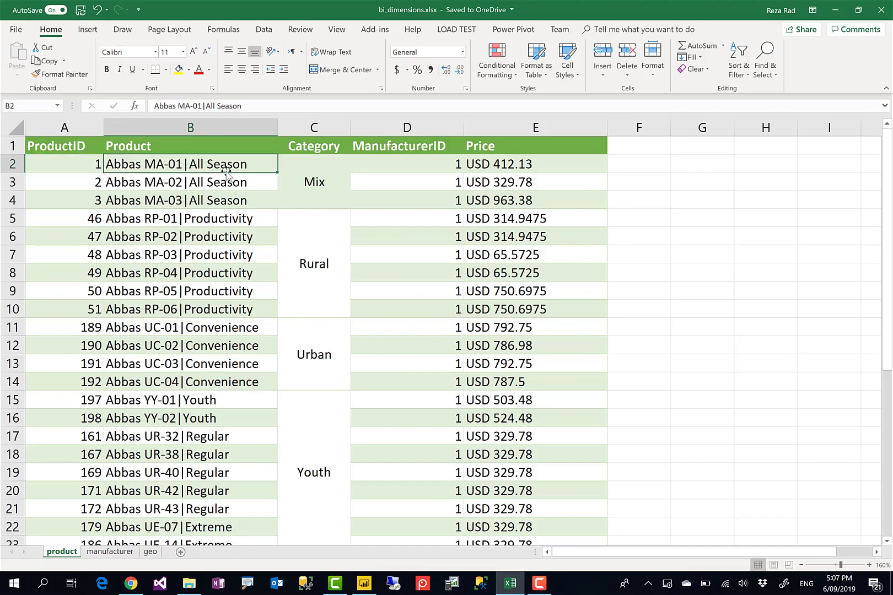
# Step: Inspect the merged Mix, Rural, Urban and Youth cells in the Category column
pyautogui.click(316, 166)
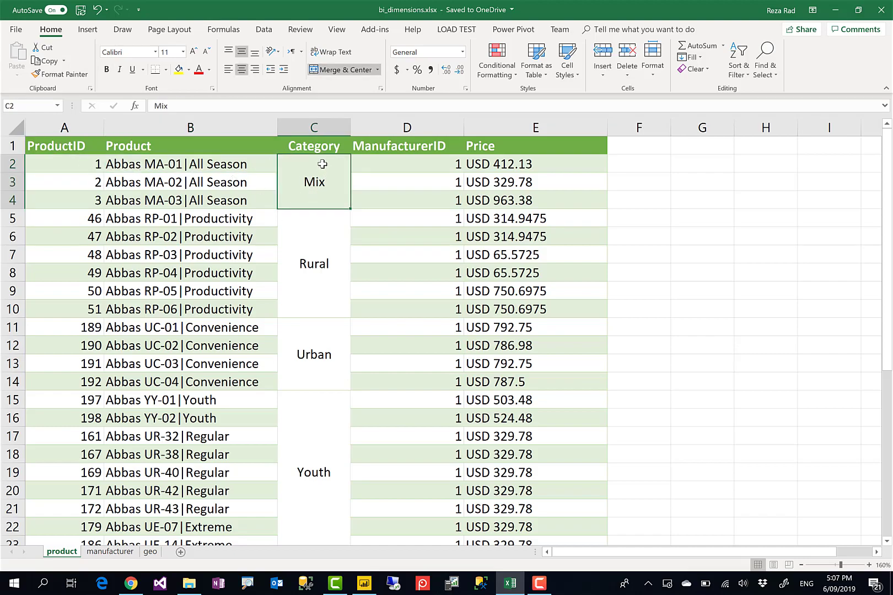
pyautogui.click(316, 277)
pyautogui.click(317, 365)
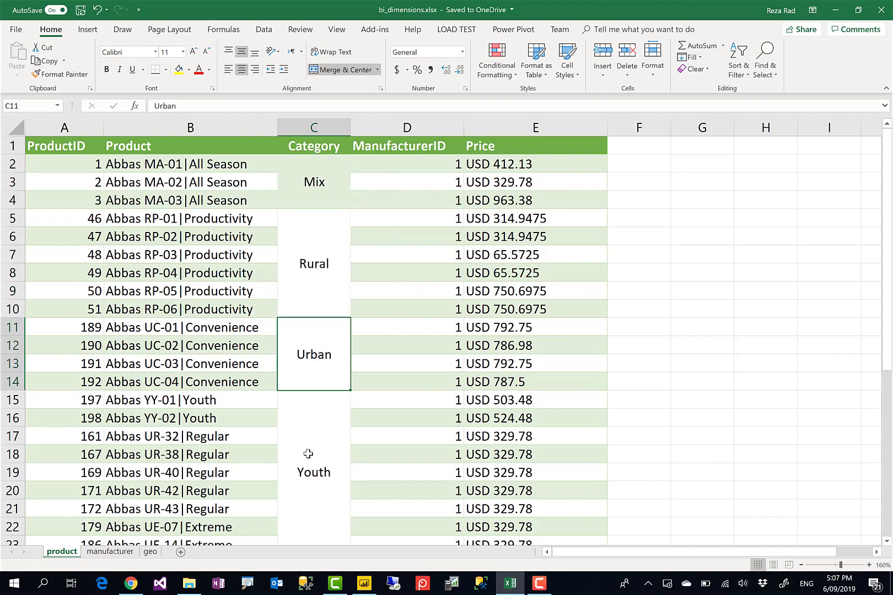
pyautogui.click(312, 408)
pyautogui.click(318, 331)
pyautogui.click(319, 273)
pyautogui.click(335, 183)
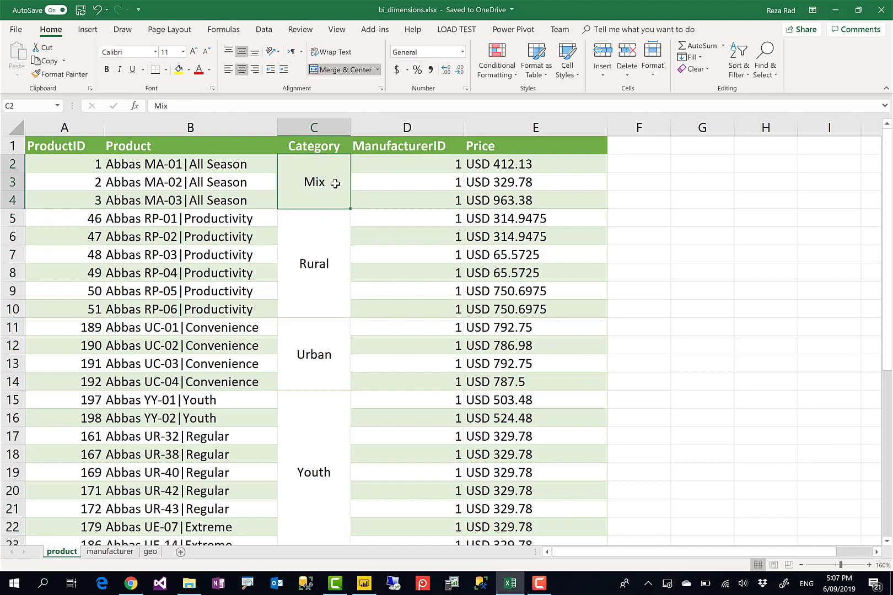
pyautogui.click(380, 181)
pyautogui.click(303, 175)
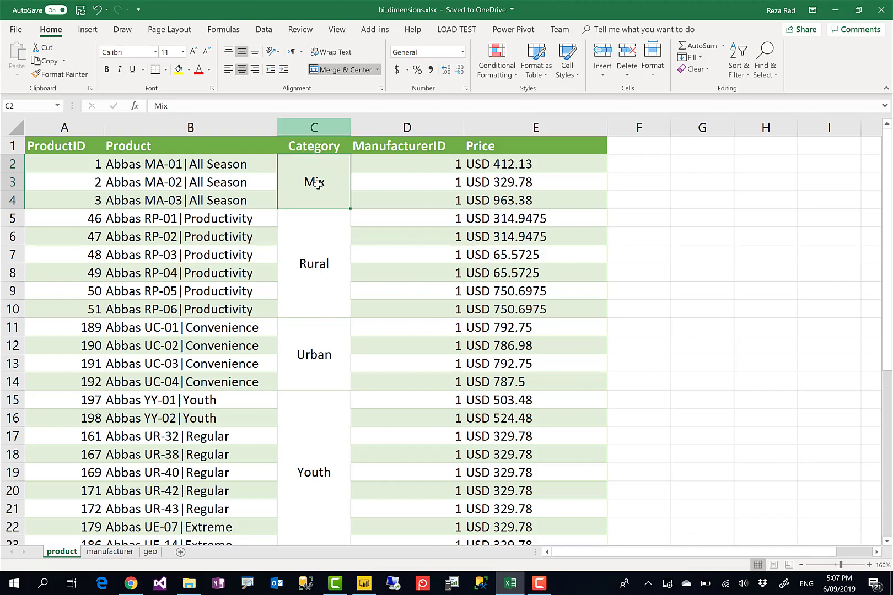
# Step: Select the Mix and Rural row ranges, then save the bi_dimensions workbook
pyautogui.moveTo(91, 164); pyautogui.dragTo(524, 181)
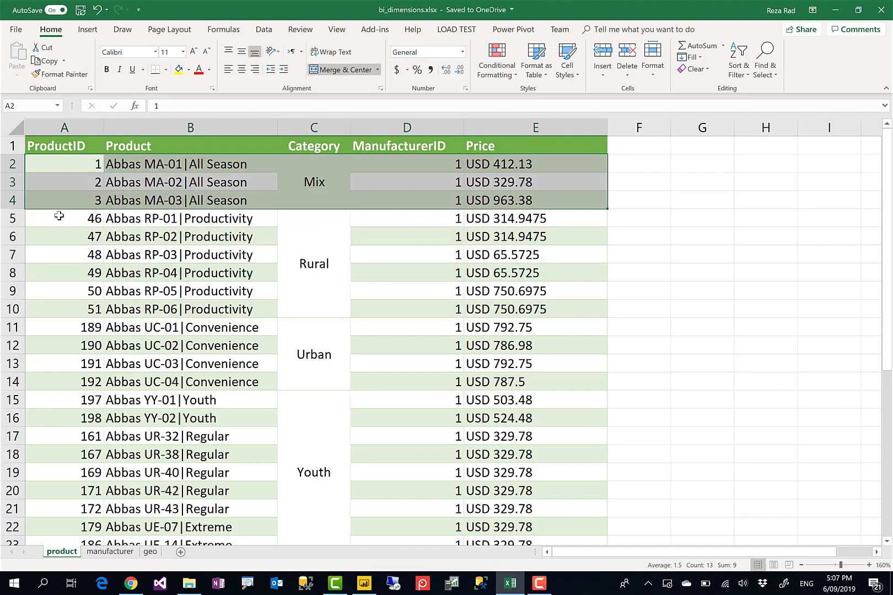
pyautogui.moveTo(89, 218); pyautogui.dragTo(437, 304)
pyautogui.moveTo(503, 313); pyautogui.dragTo(523, 313)
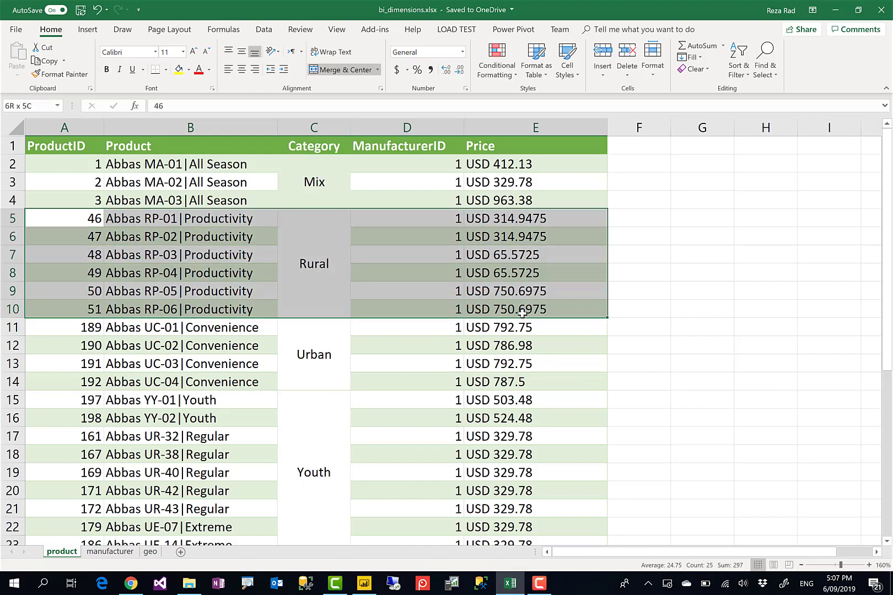
pyautogui.click(358, 327)
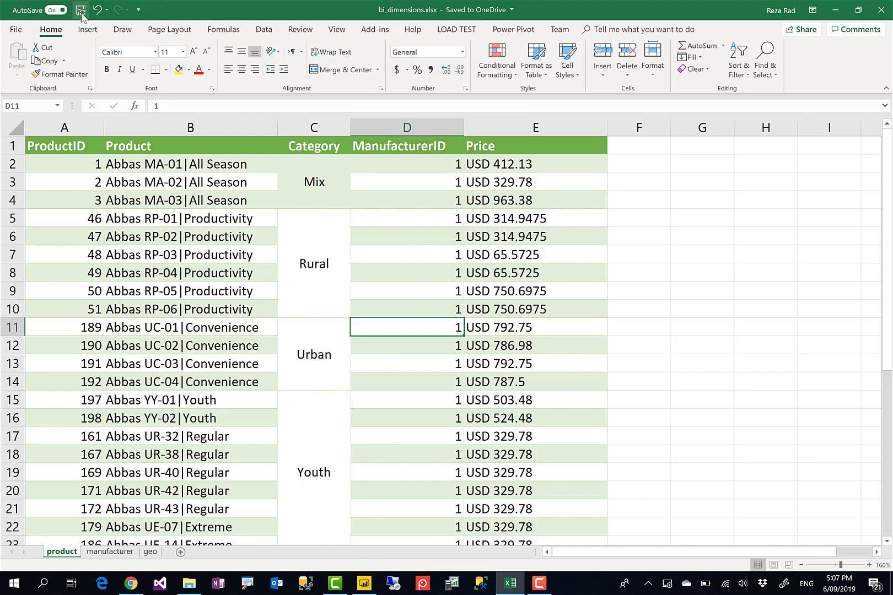
pyautogui.click(81, 11)
# Step: Close Excel and open bi_dimensions.xlsx as the data source in Power BI Desktop
pyautogui.click(881, 16)
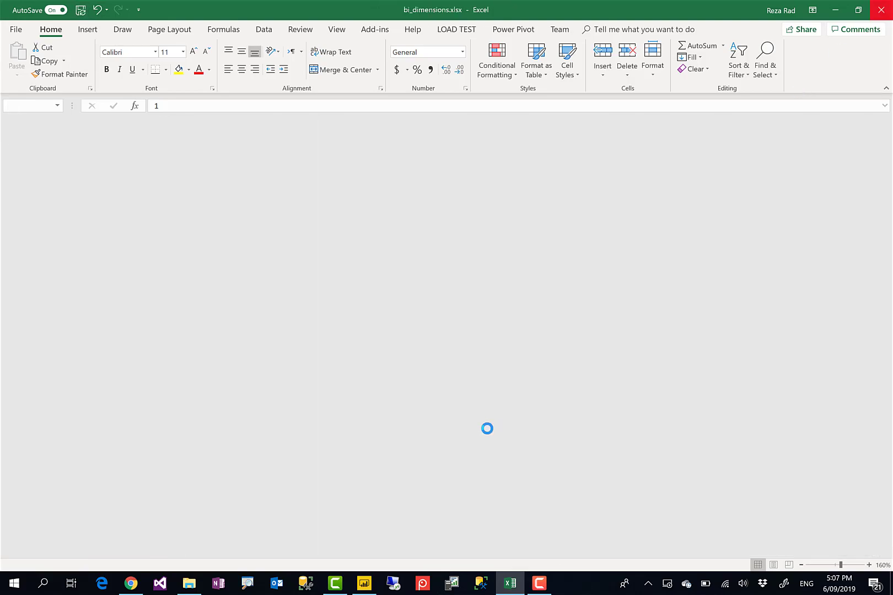
pyautogui.click(364, 585)
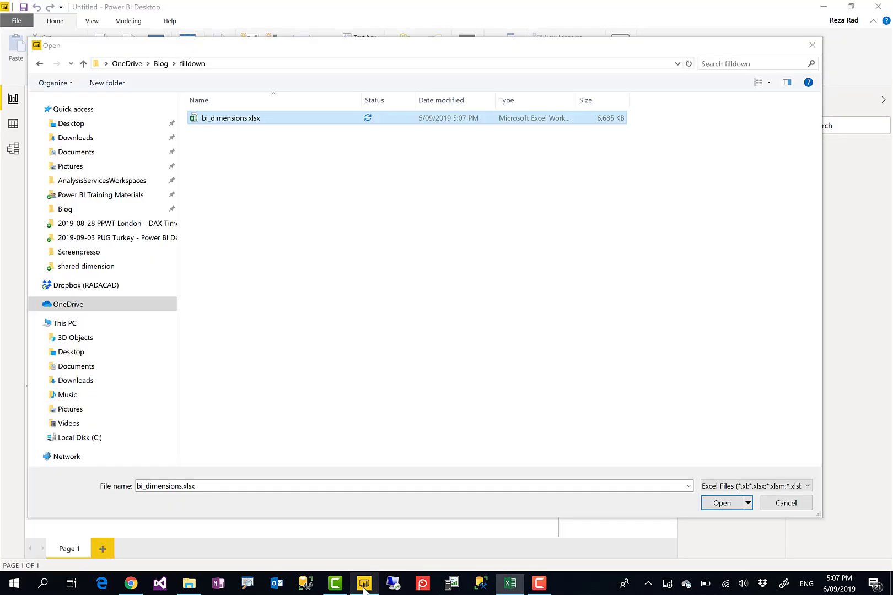
pyautogui.doubleClick(237, 118)
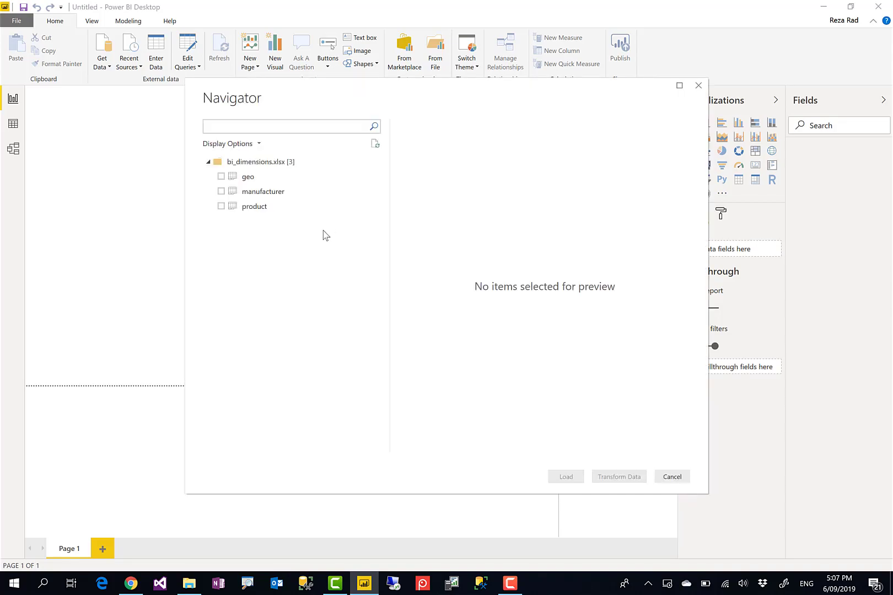
# Step: Preview the product sheet in the Navigator, with nulls below each Category group's first row
pyautogui.click(234, 211)
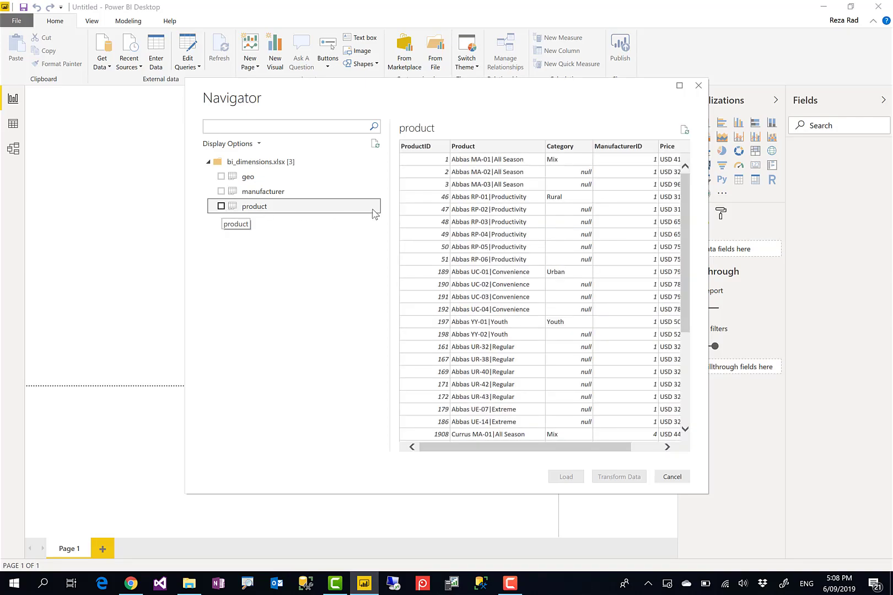
pyautogui.click(248, 584)
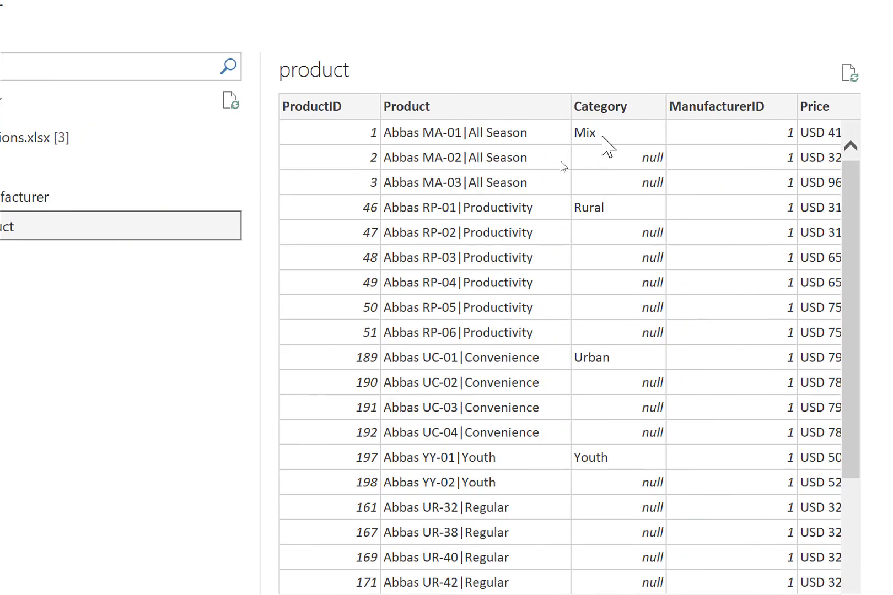
pyautogui.click(598, 137)
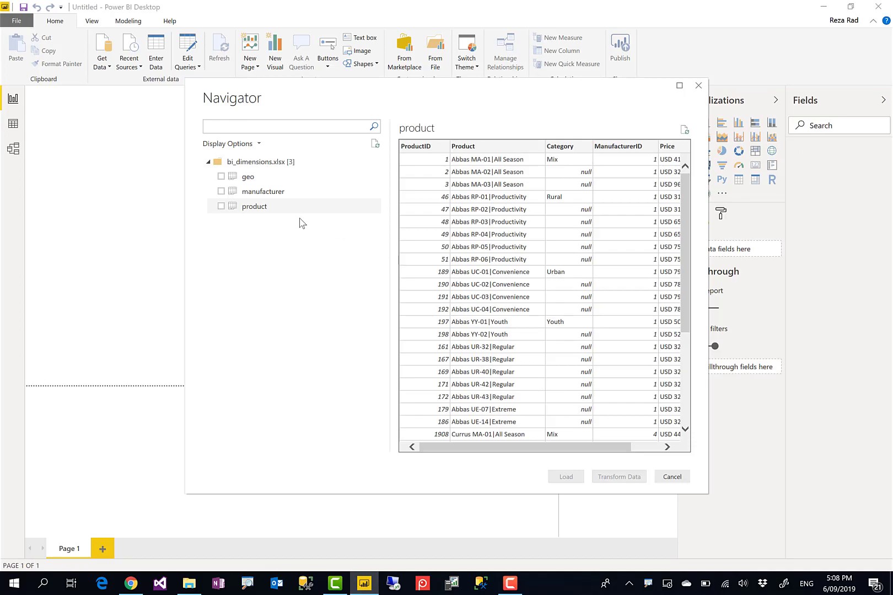
# Step: Tick the product table and load it into Power Query Editor with Transform Data
pyautogui.click(221, 206)
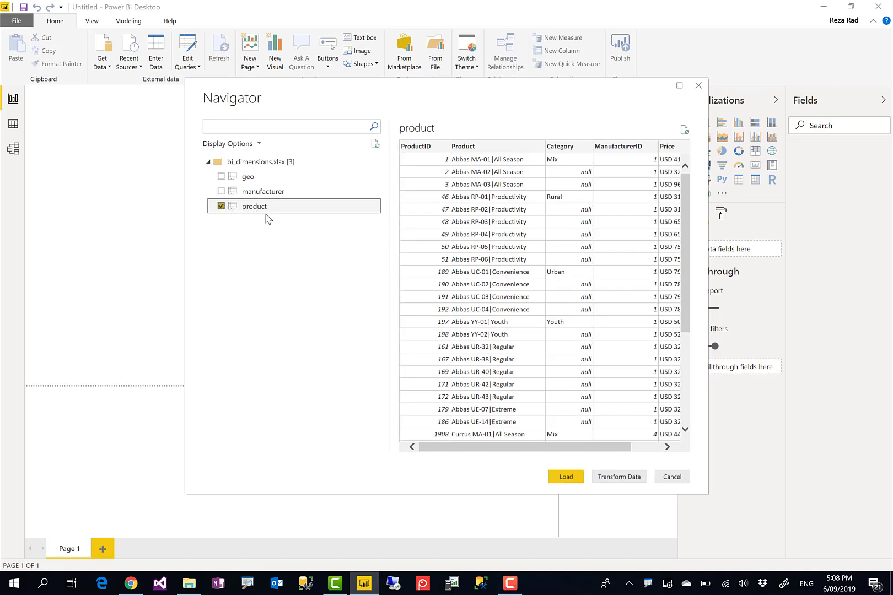
pyautogui.click(613, 482)
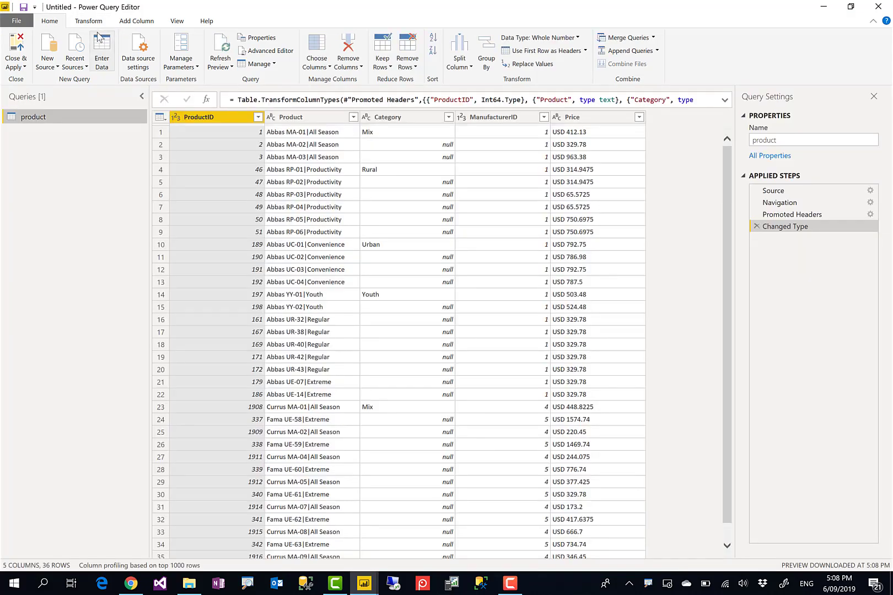
# Step: Select the Category column and show the Fill options under Transform
pyautogui.click(402, 120)
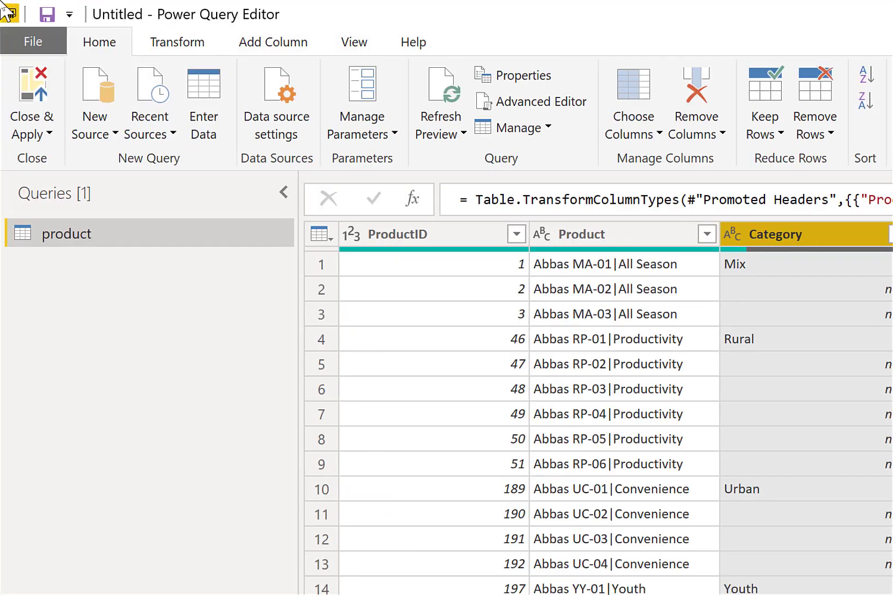
pyautogui.click(191, 40)
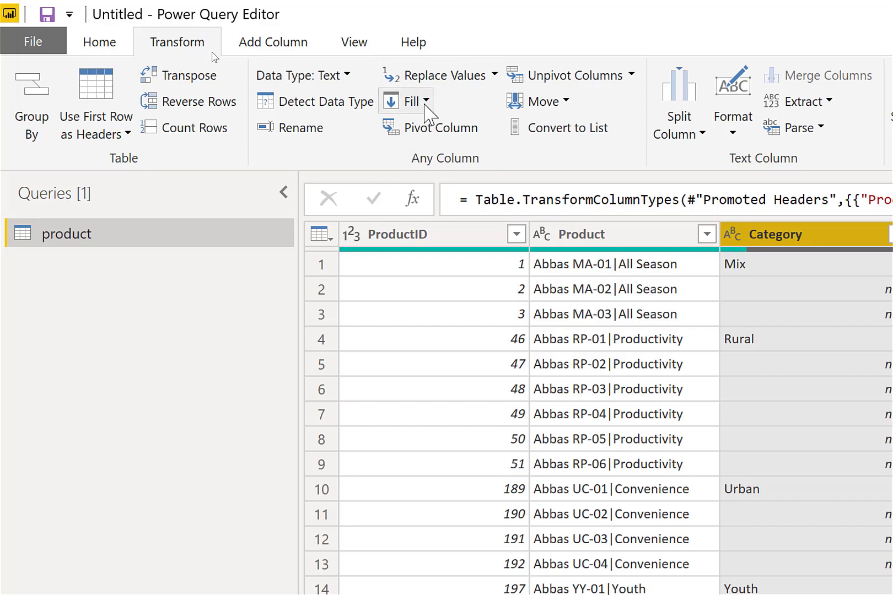
pyautogui.click(425, 103)
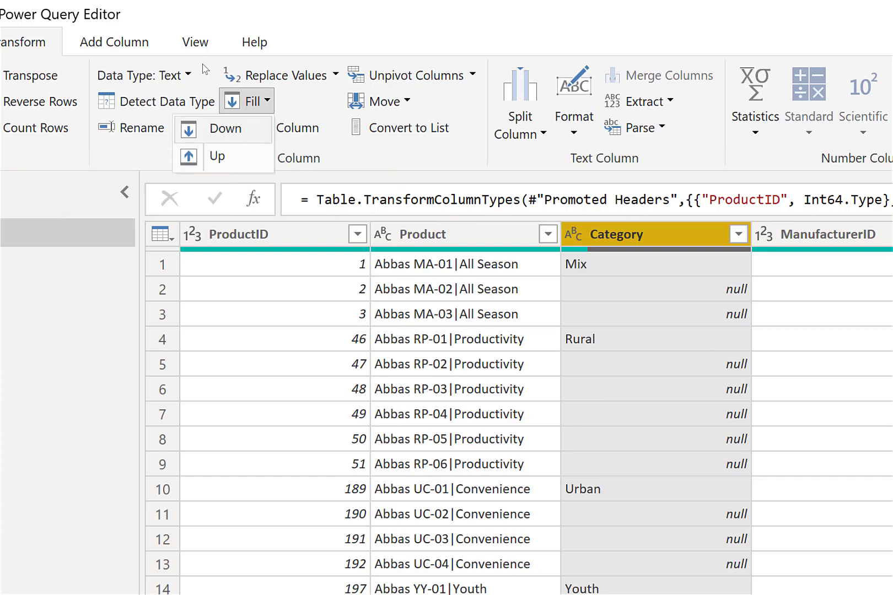
# Step: Fill Category down so every row shows Mix, Rural, Urban or Youth
pyautogui.click(226, 125)
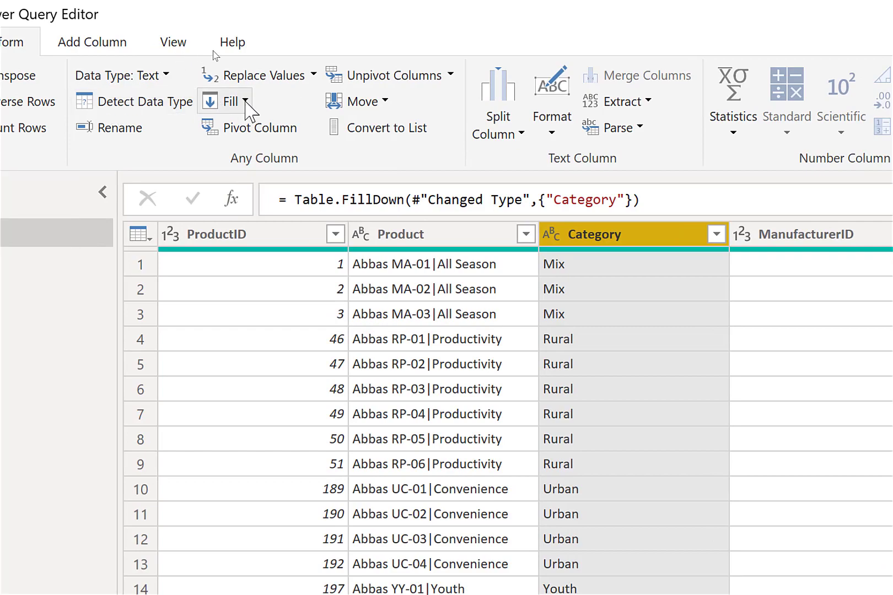
pyautogui.click(245, 102)
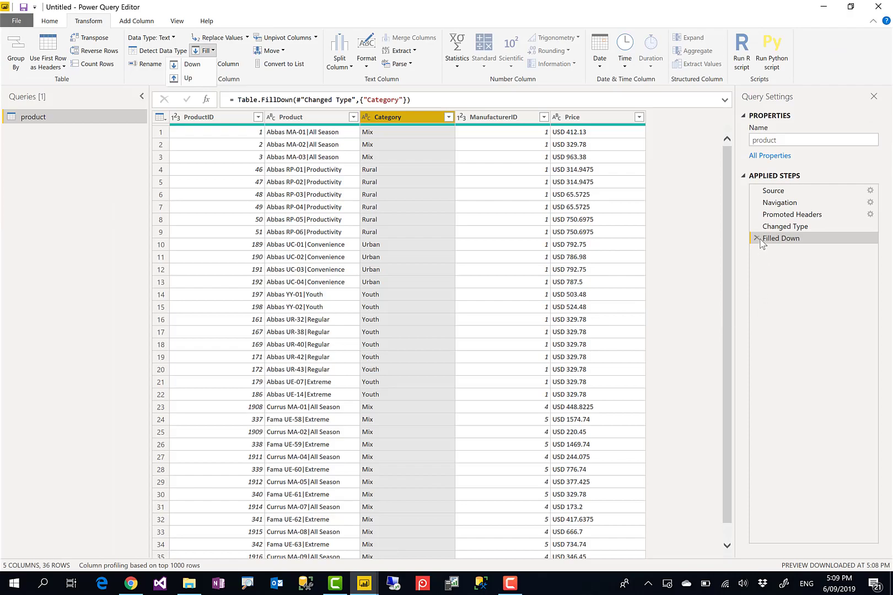
pyautogui.click(754, 241)
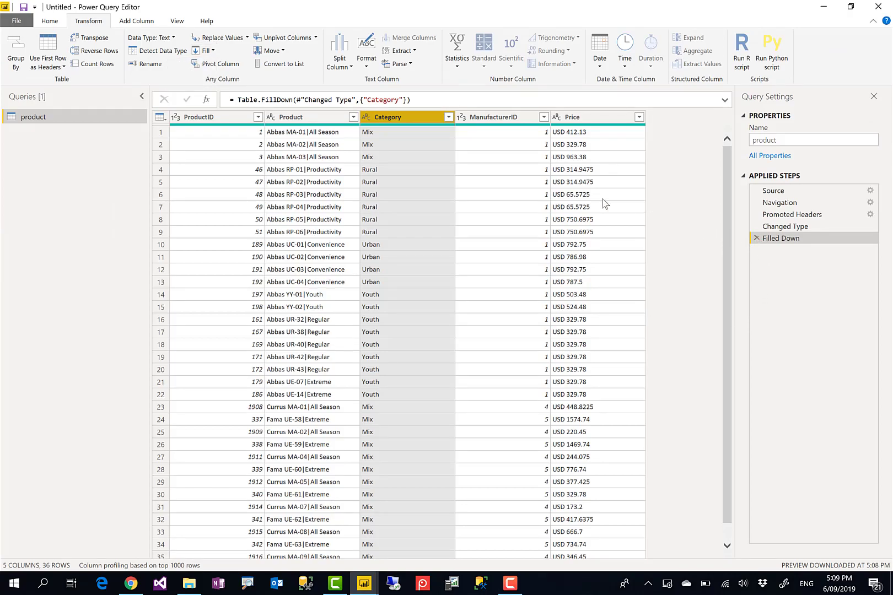
pyautogui.click(757, 239)
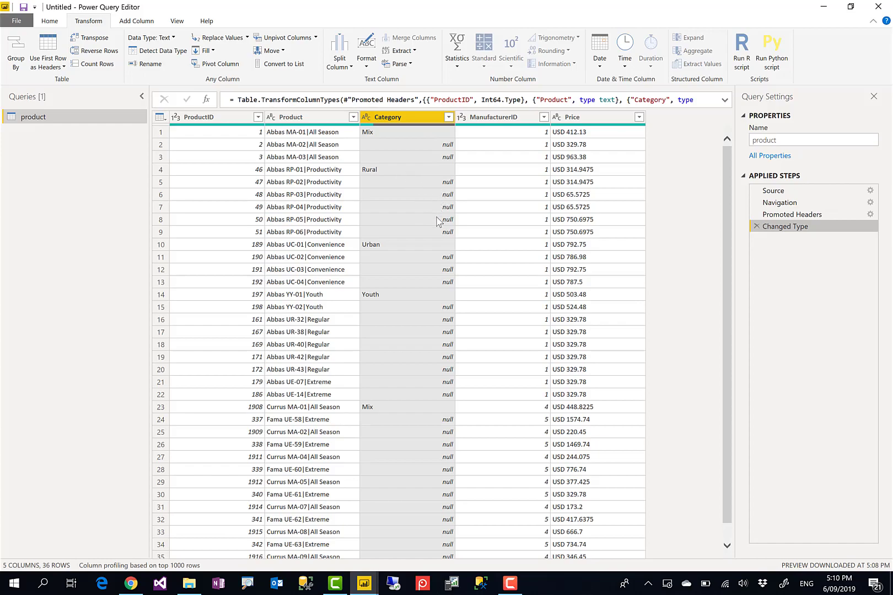
pyautogui.click(213, 51)
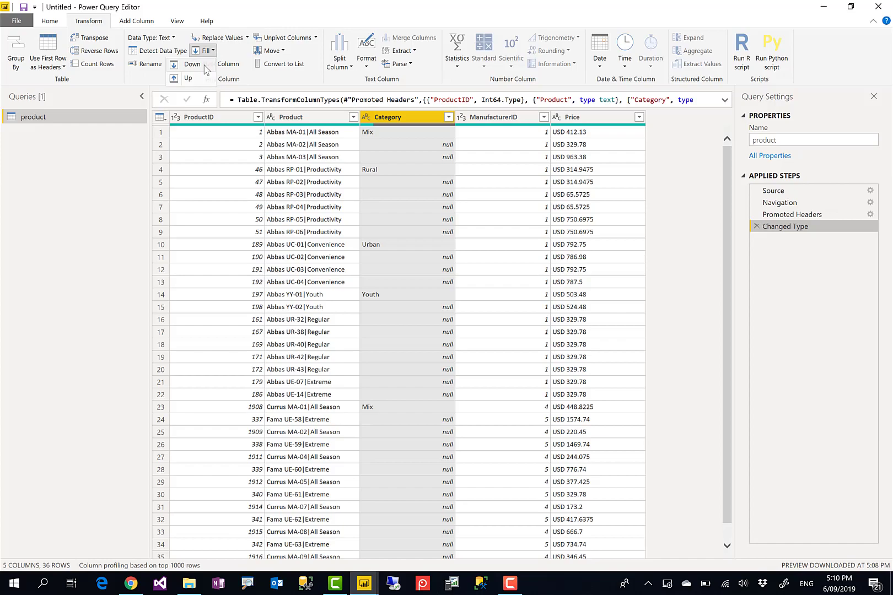
pyautogui.click(193, 64)
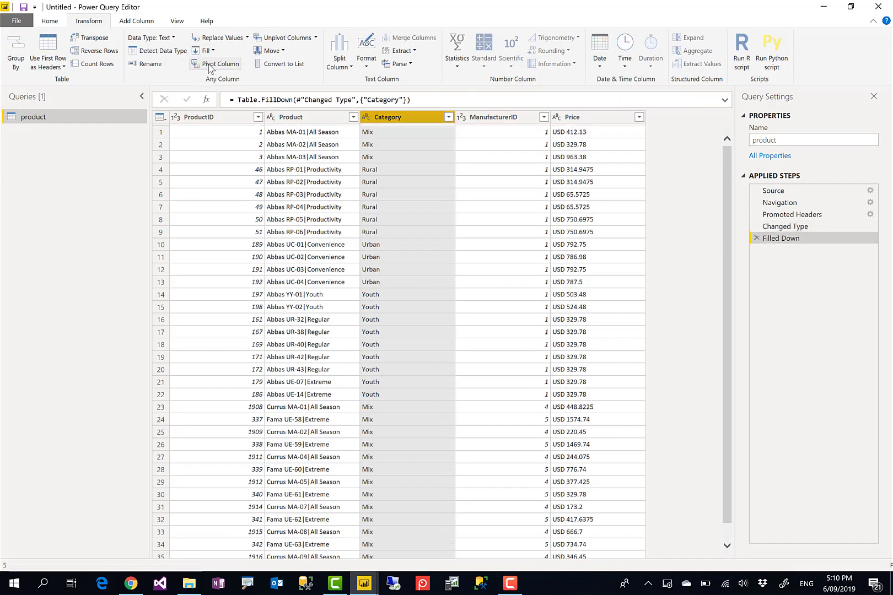
pyautogui.click(374, 233)
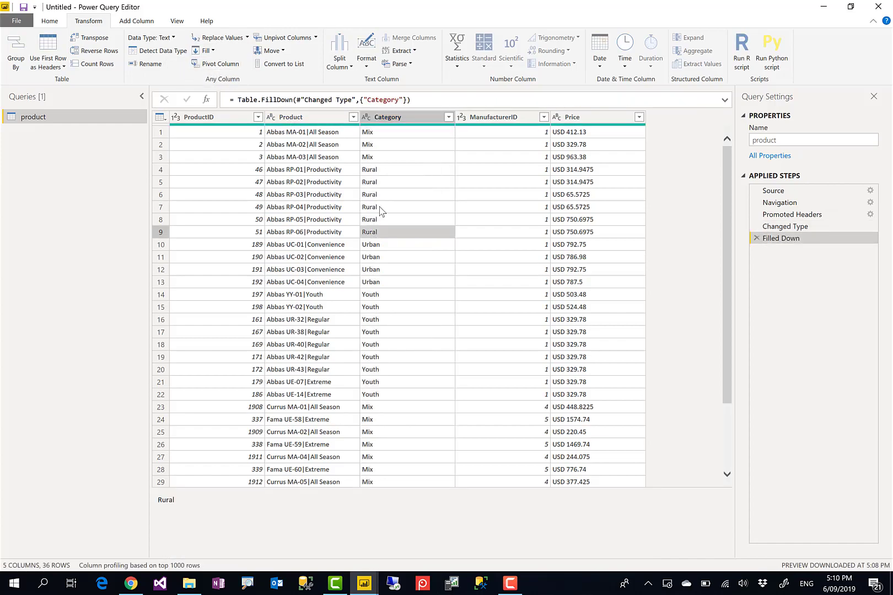
pyautogui.click(374, 172)
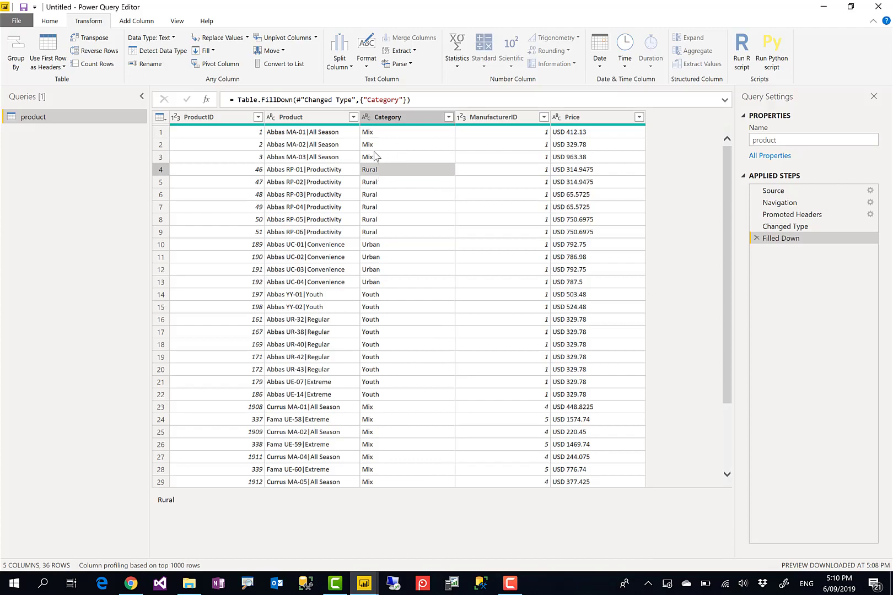
pyautogui.click(373, 145)
pyautogui.click(375, 169)
pyautogui.click(368, 258)
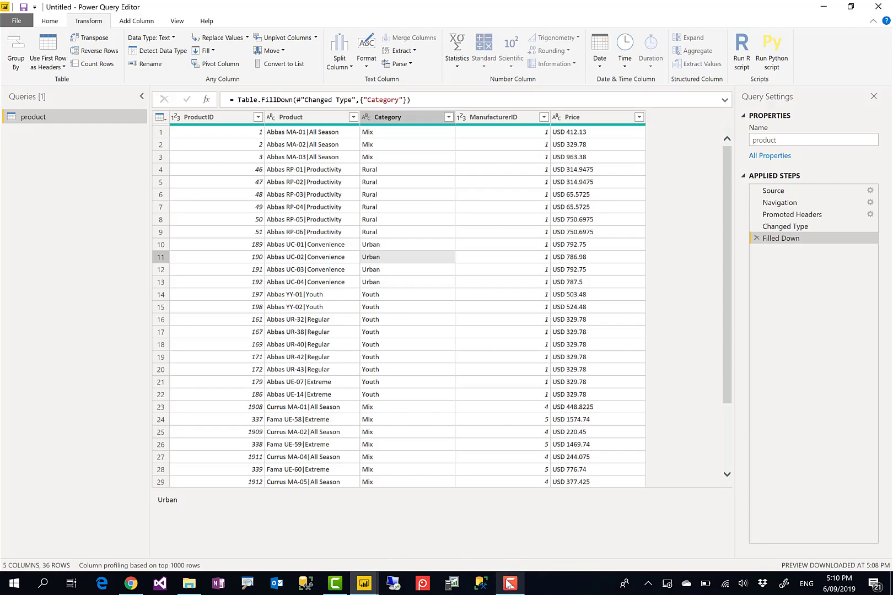
pyautogui.moveTo(508, 584)
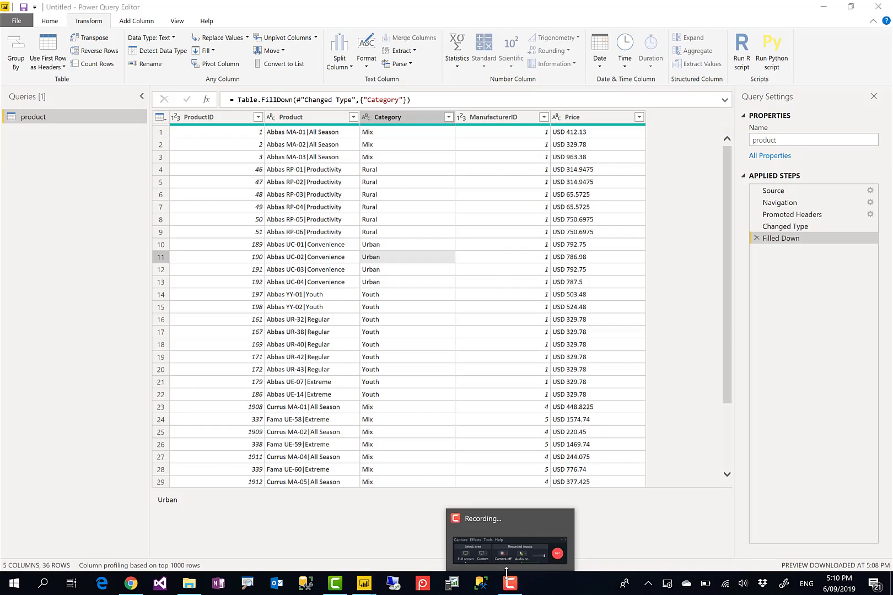
pyautogui.click(508, 581)
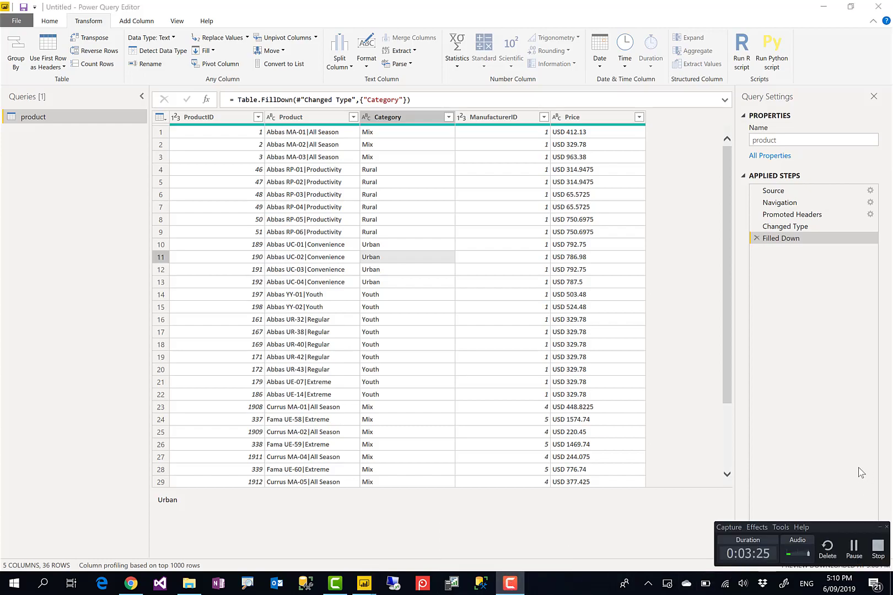